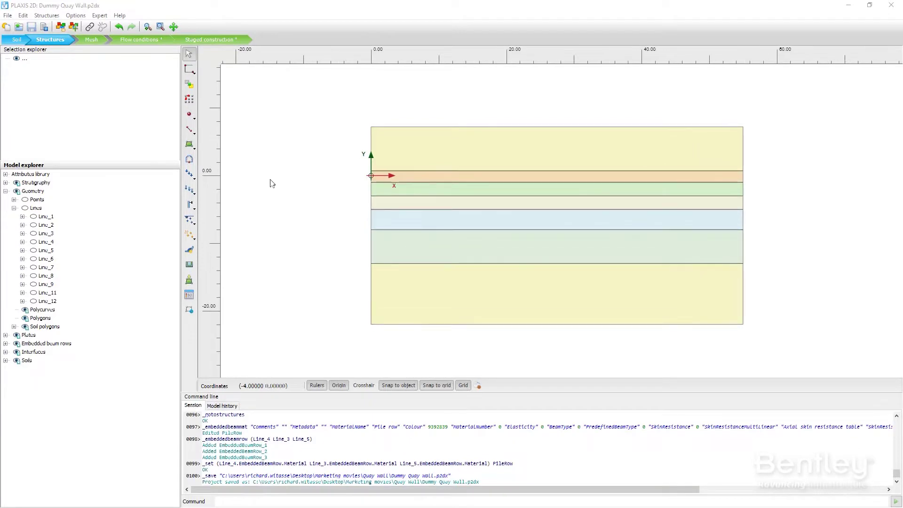
- Display Line_1 and Line_2 and choose the embedded beam row tool from the structures flyout
left_click(34, 216)
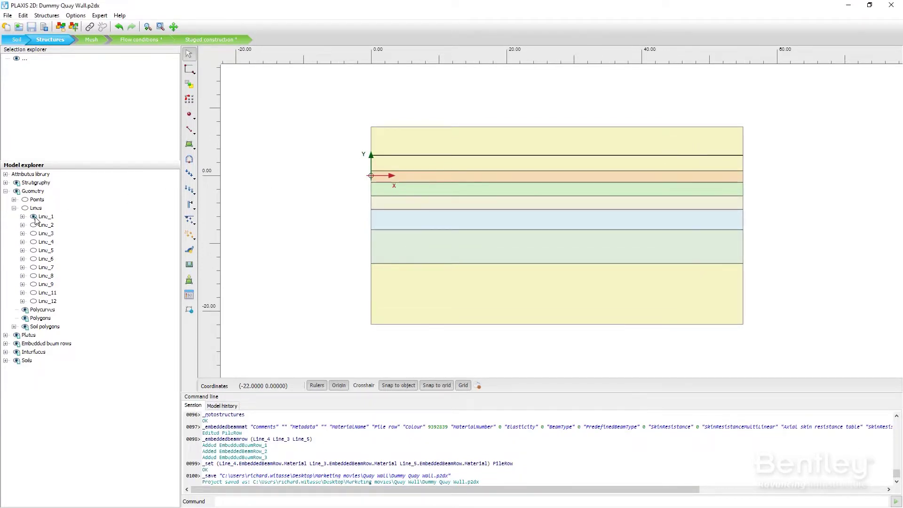
left_click(34, 225)
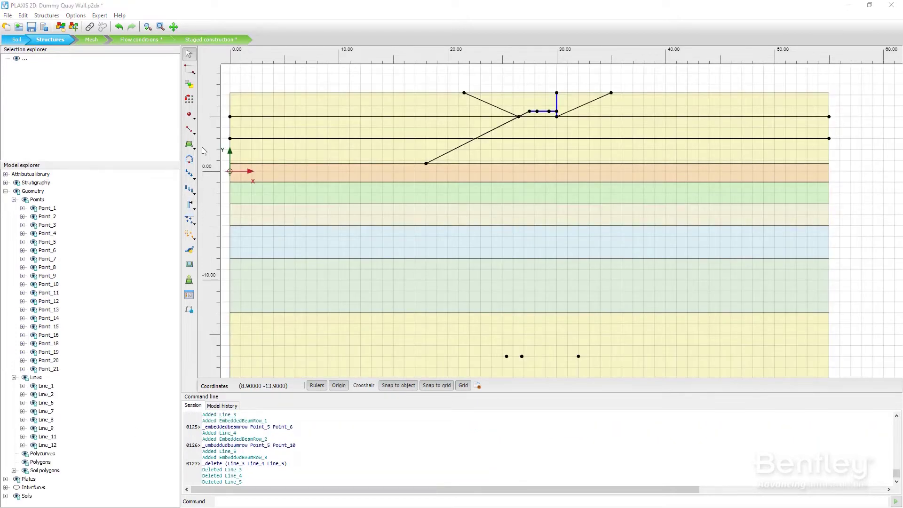
left_click(189, 131)
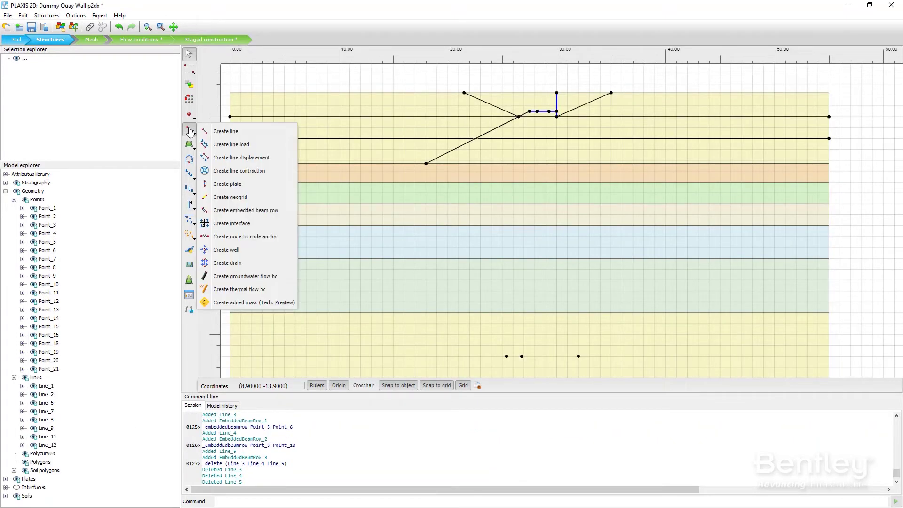
left_click(223, 207)
- Draw three embedded beam rows from the quay structure to -17 m, the third raked to (32, -17)
left_click(537, 111)
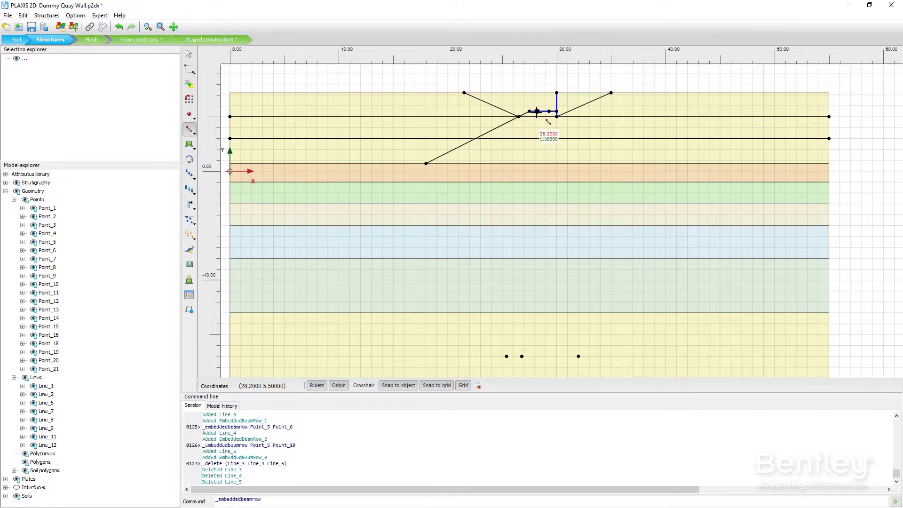
left_click(507, 356)
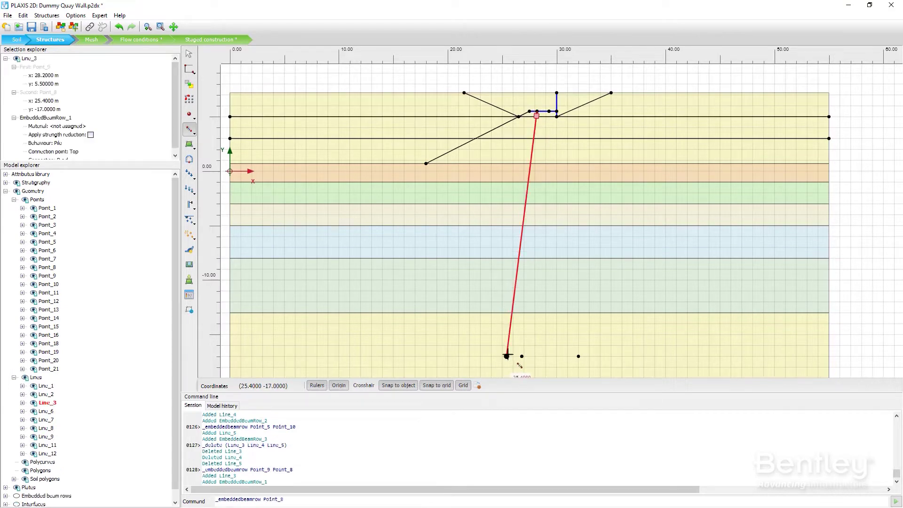
left_click(549, 111)
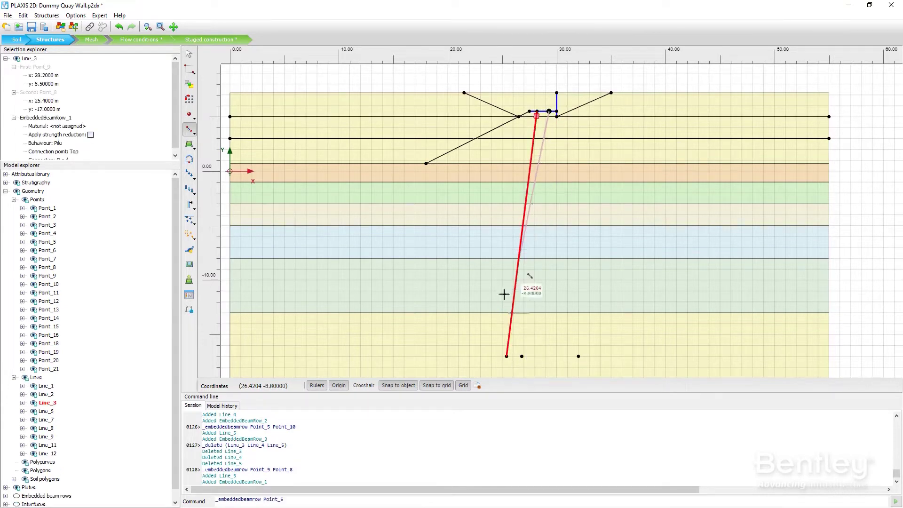
left_click(522, 356)
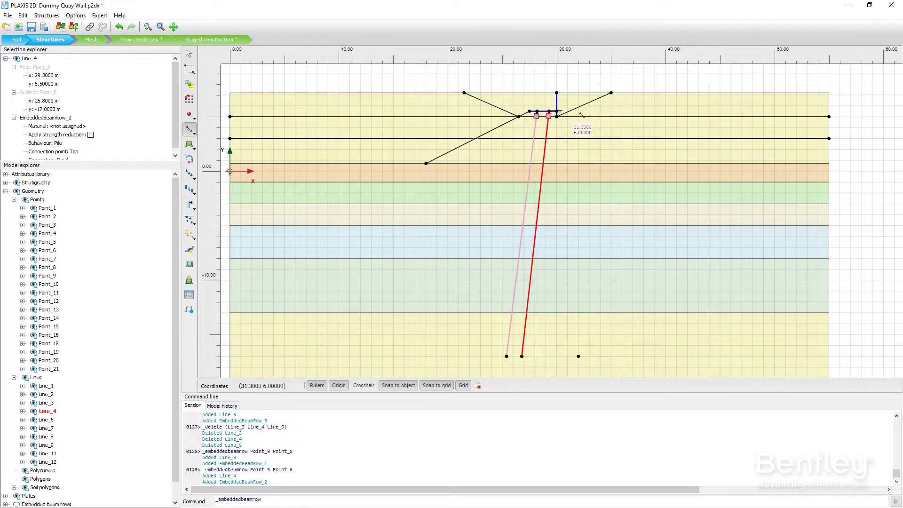
left_click(550, 116)
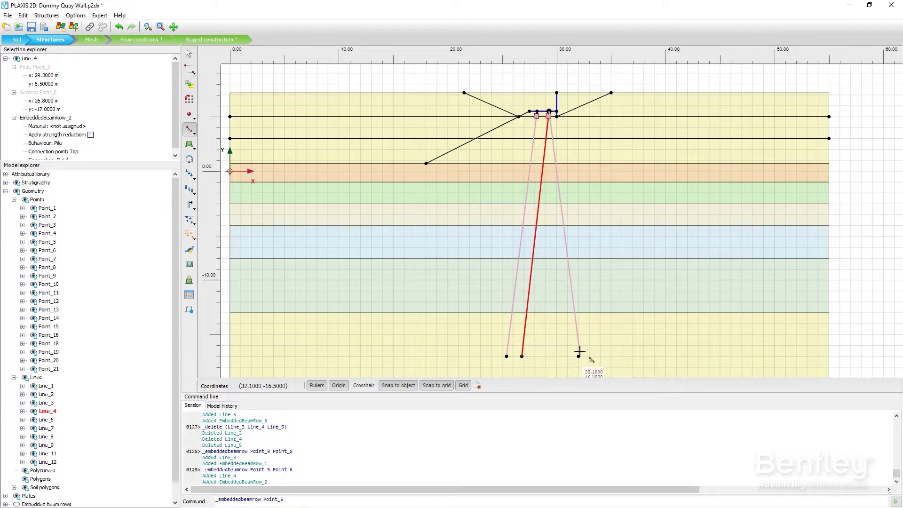
left_click(579, 356)
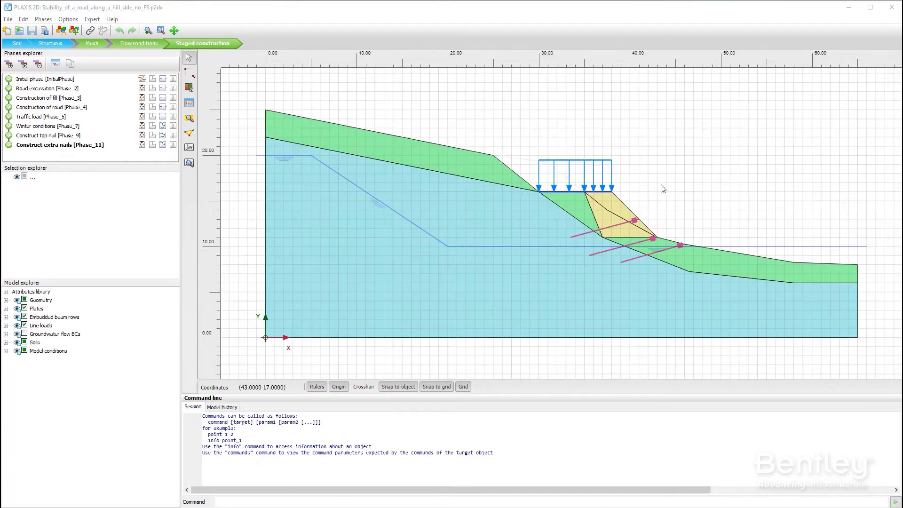
- Step through Construction of road, Traffic load, Winter conditions and Construct top nail, ending on Construct extra nails
scroll(659, 186, "up", 2)
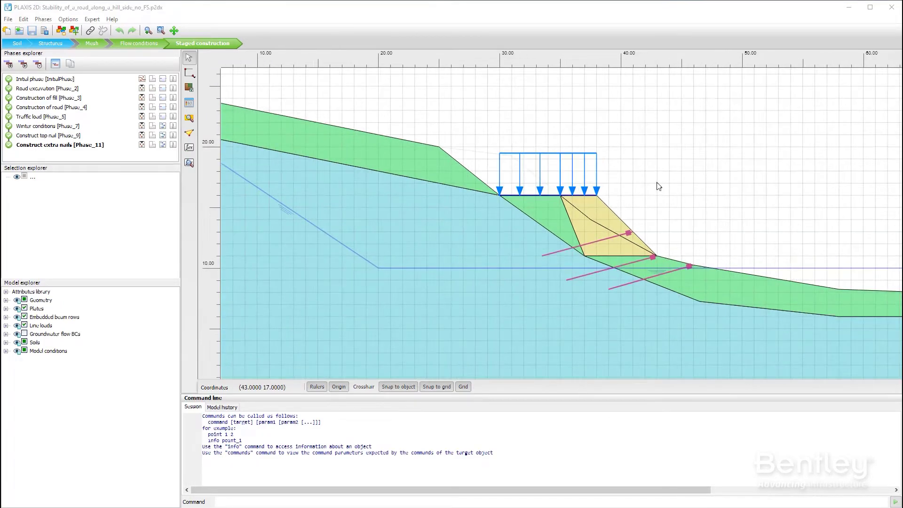
scroll(658, 186, "up", 2)
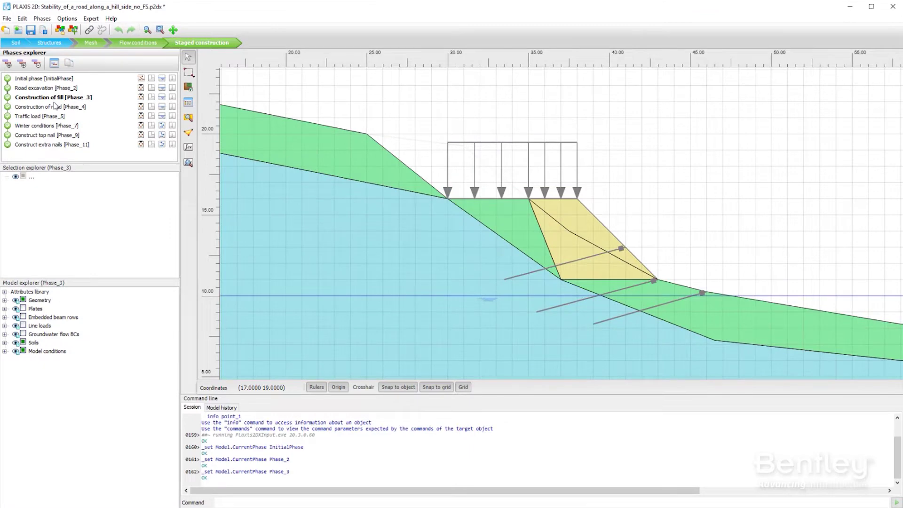
left_click(55, 106)
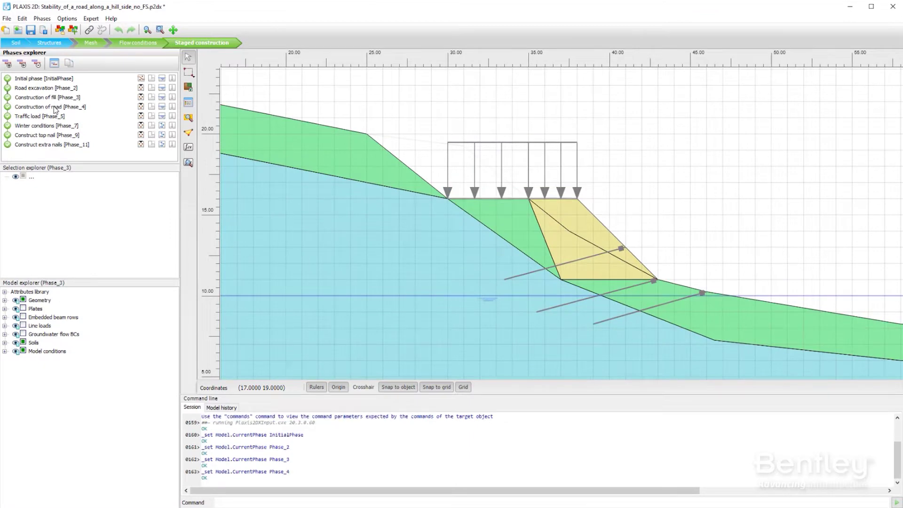
left_click(56, 116)
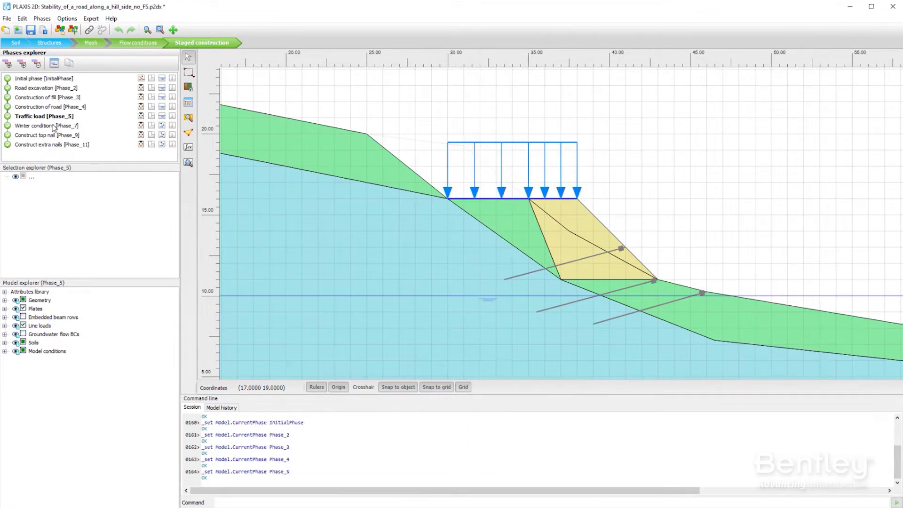
left_click(54, 126)
left_click(54, 135)
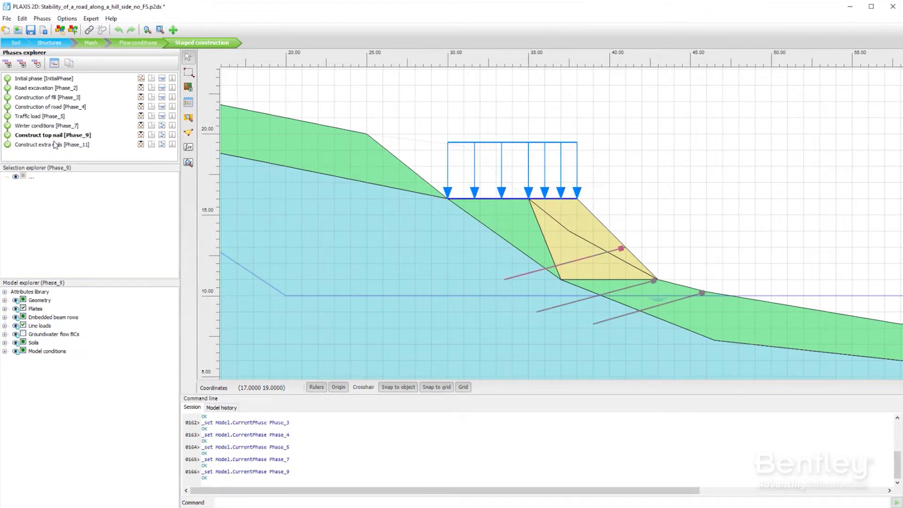
left_click(57, 146)
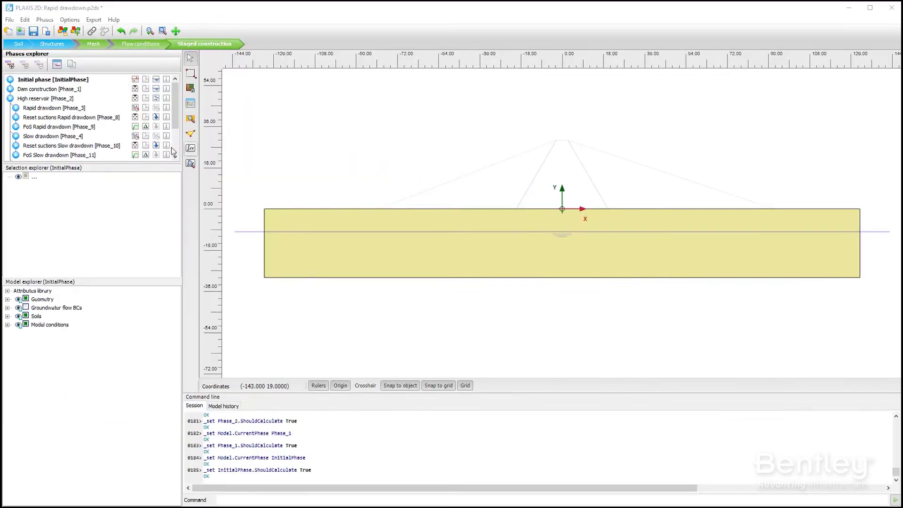
- View the Dam construction phase, then High reservoir [Phase_2], zooming the canvas
left_click(49, 91)
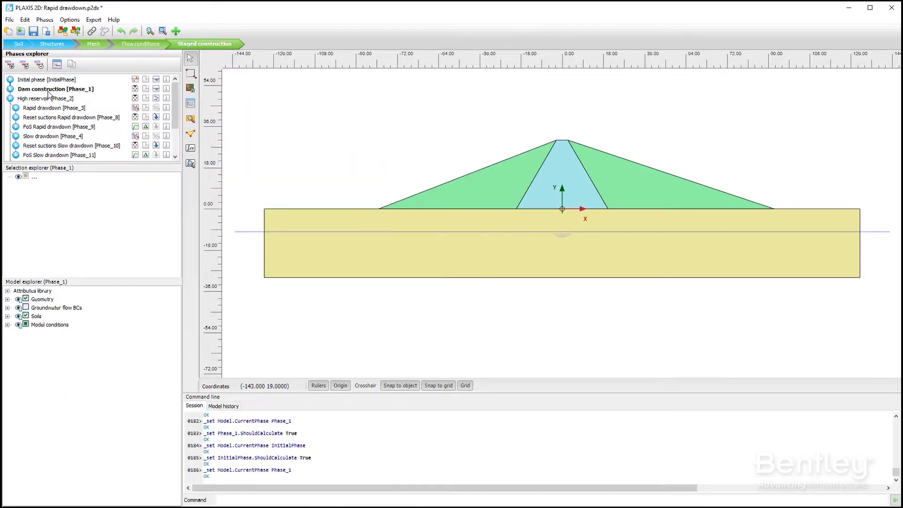
left_click(48, 99)
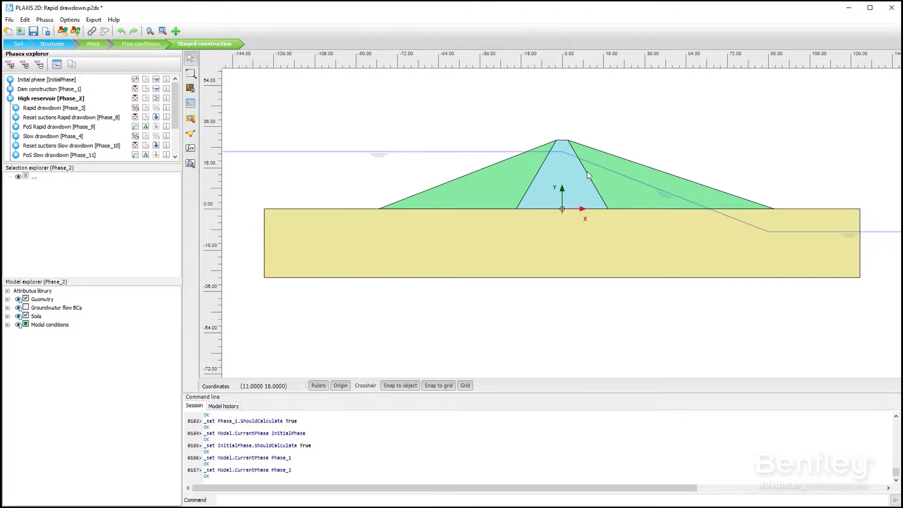
scroll(578, 169, "up", 3)
scroll(576, 169, "down", 4)
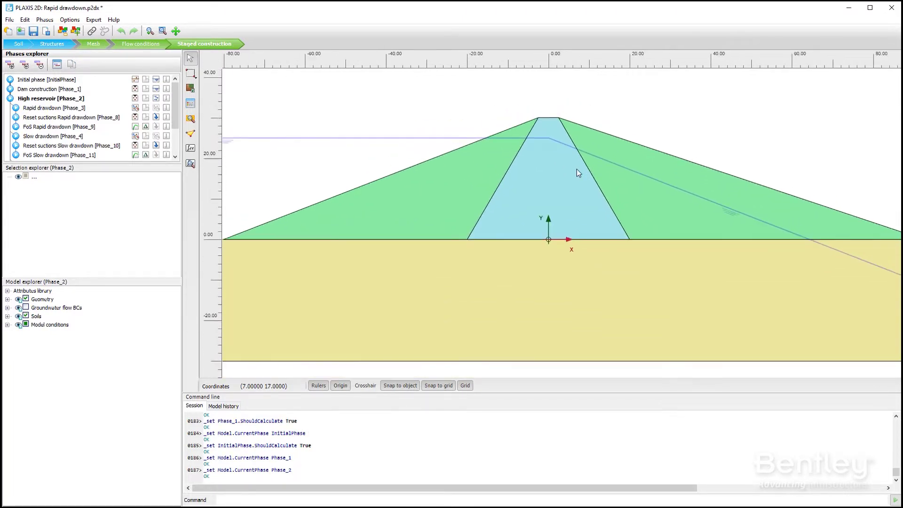
scroll(577, 168, "down", 1)
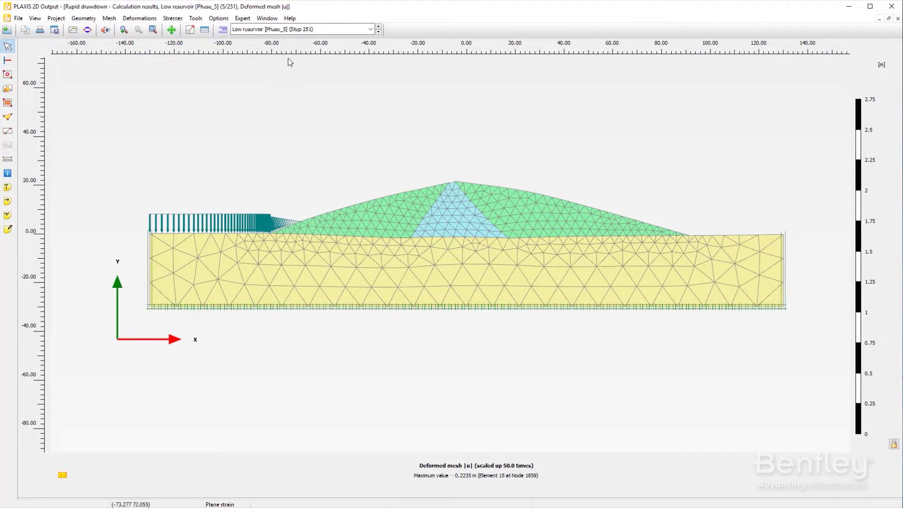
- Select the FoS Low reservoir [Phase_13] results and plot total deviatoric strain γs
left_click(290, 30)
left_click(252, 117)
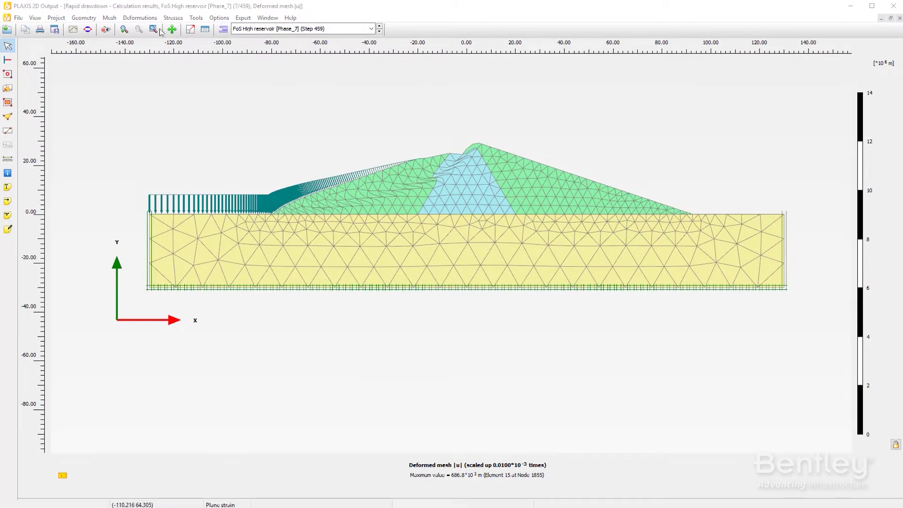
left_click(140, 19)
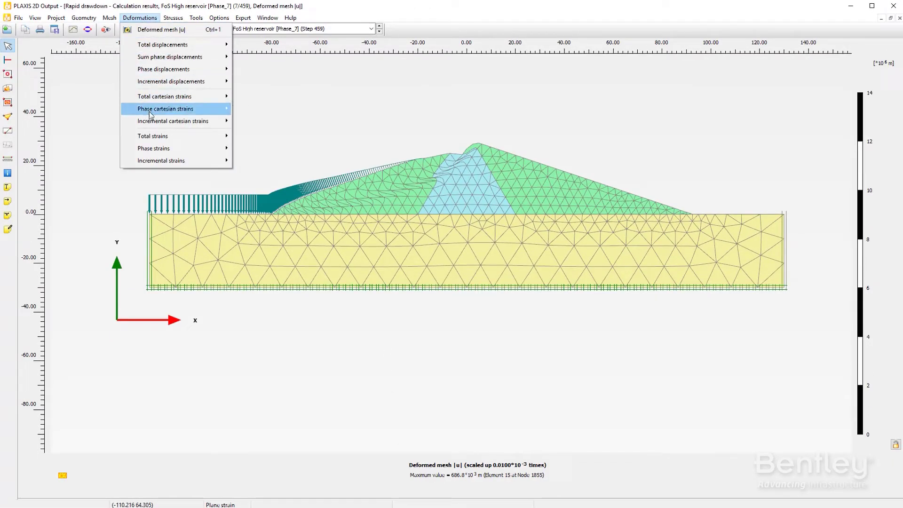
mouse_move(164, 137)
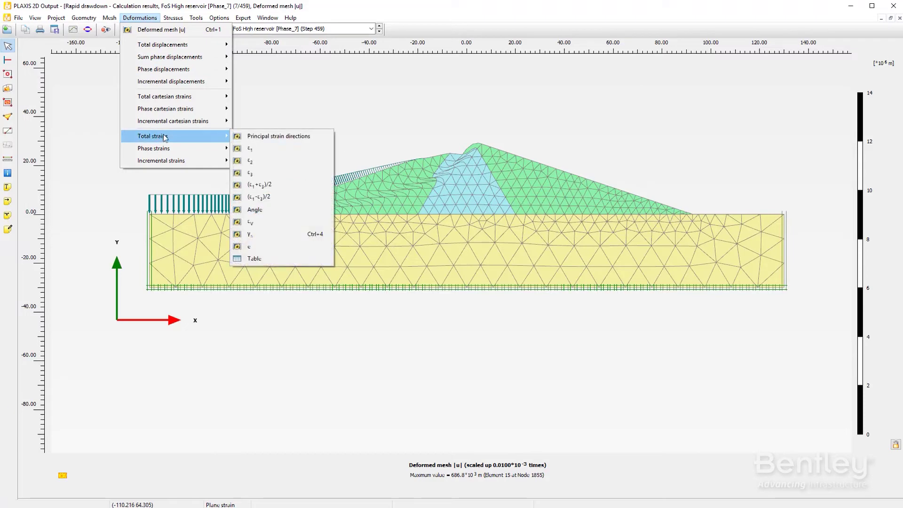
left_click(265, 233)
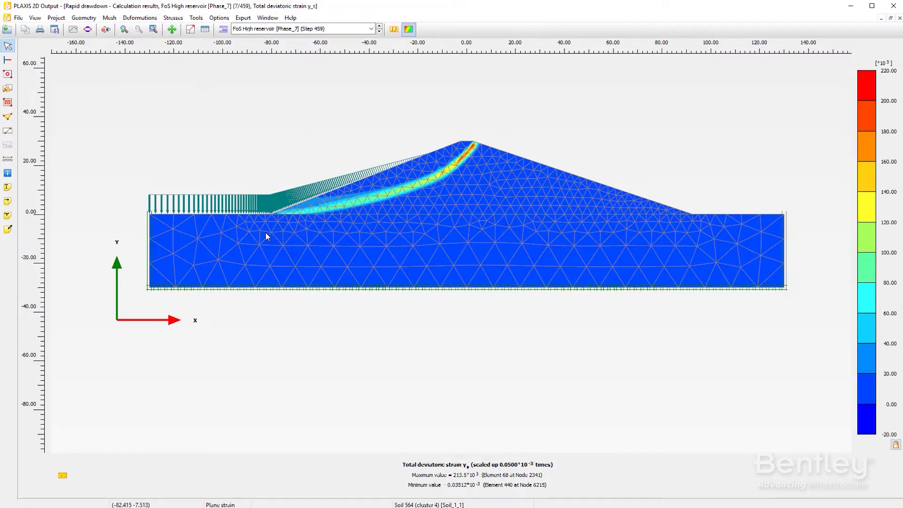
scroll(371, 33, "down", 2)
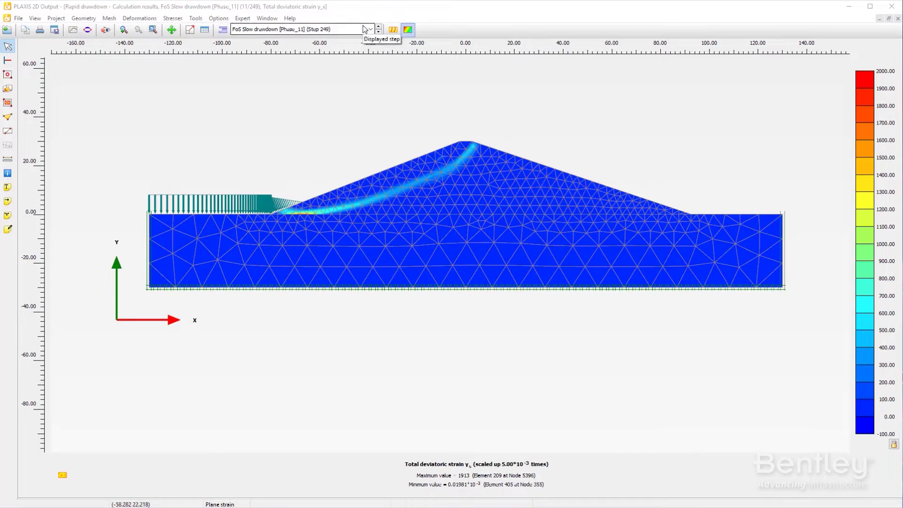
scroll(365, 31, "down", 1)
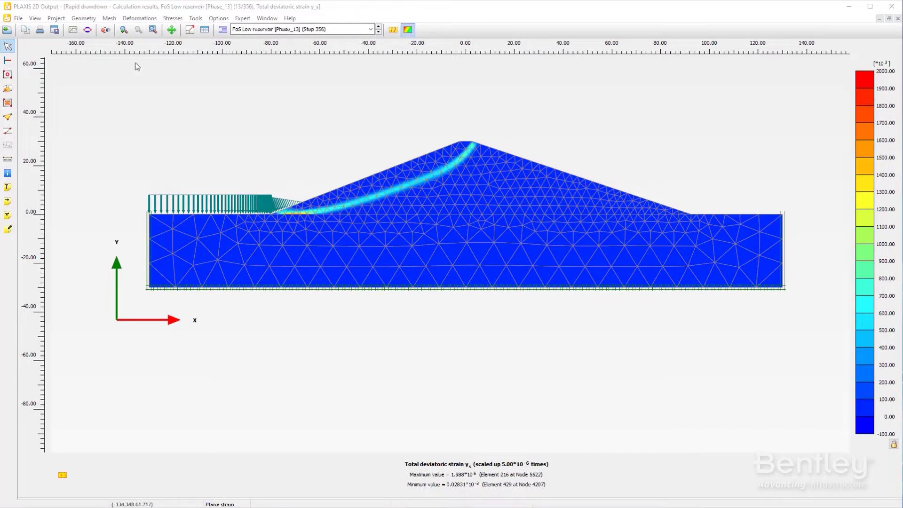
- Plot incremental displacements |Δu| and zoom onto the slope's sliding wedge
left_click(139, 20)
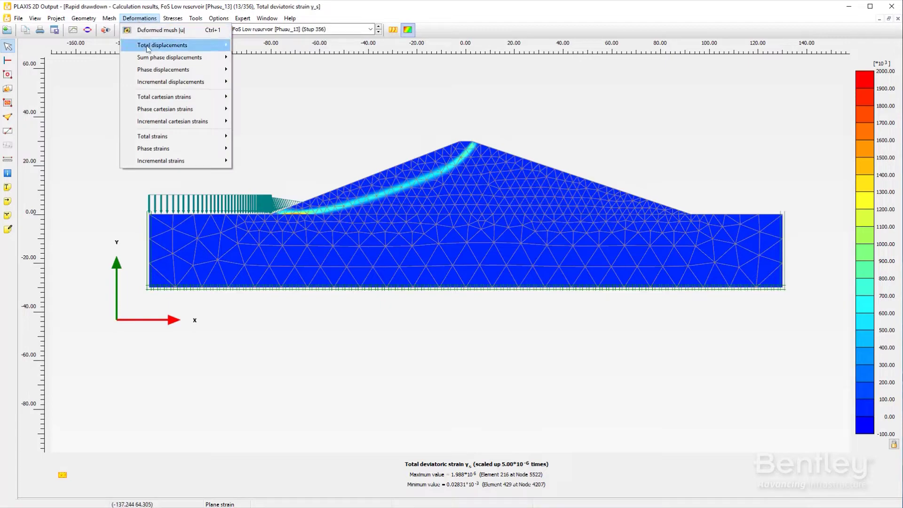
mouse_move(188, 82)
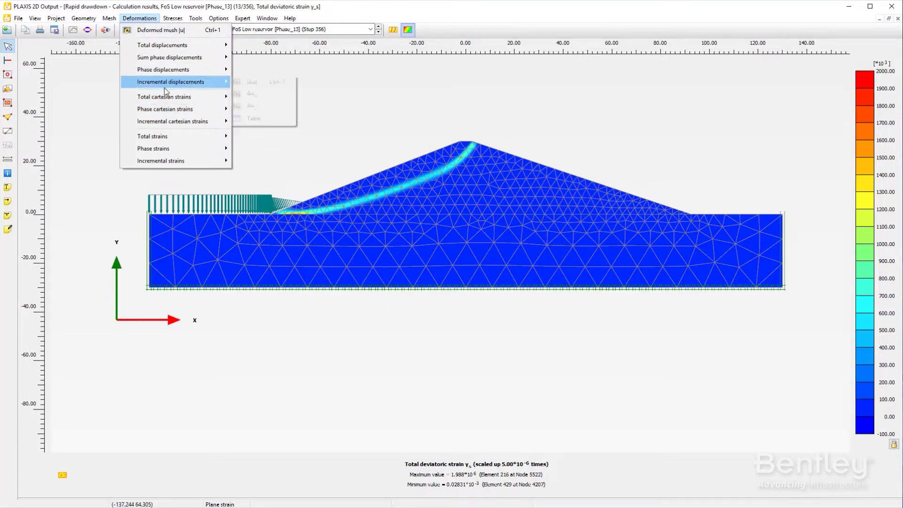
left_click(249, 81)
scroll(300, 142, "up", 4)
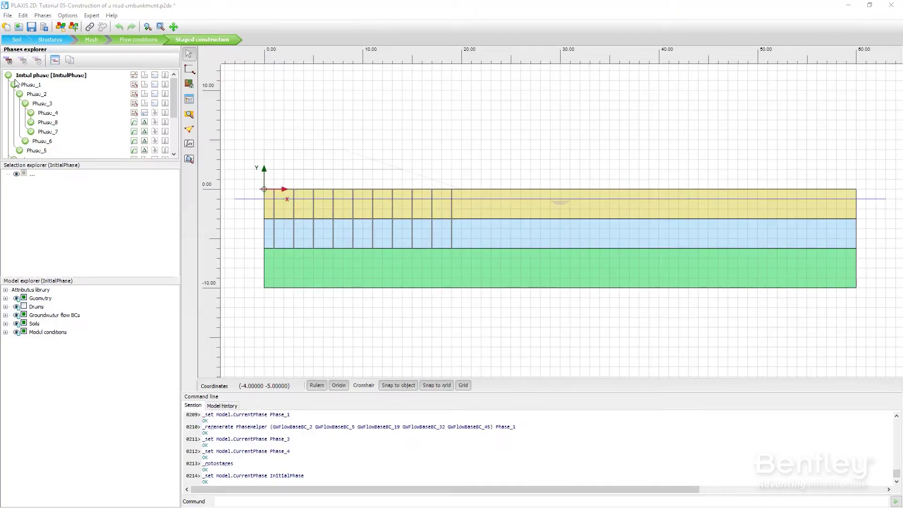
- Step through Phase_1 to Phase_4 to see the embankment layers, then switch to Flow conditions
left_click(21, 85)
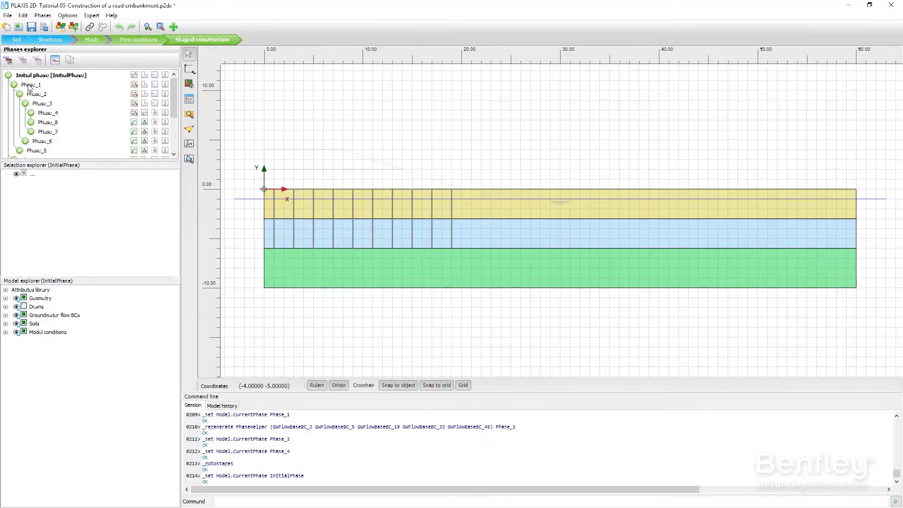
left_click(35, 96)
left_click(40, 105)
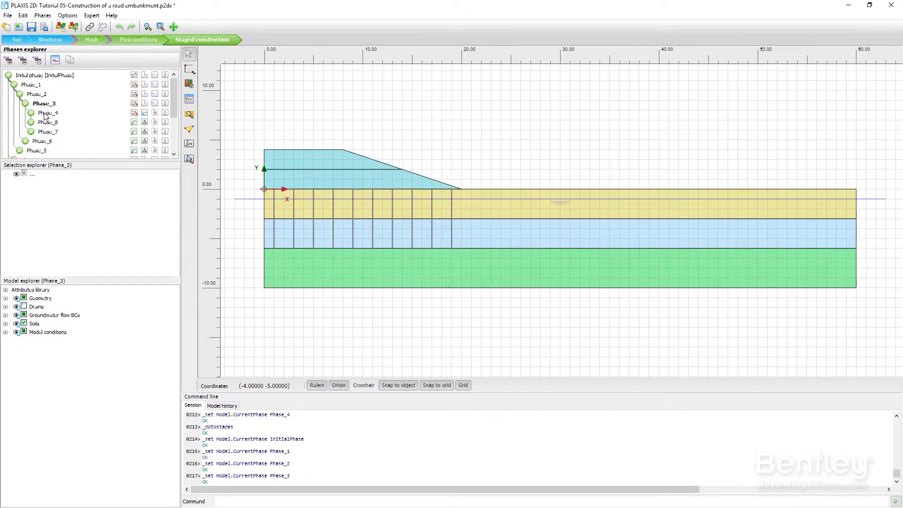
left_click(45, 115)
left_click(142, 39)
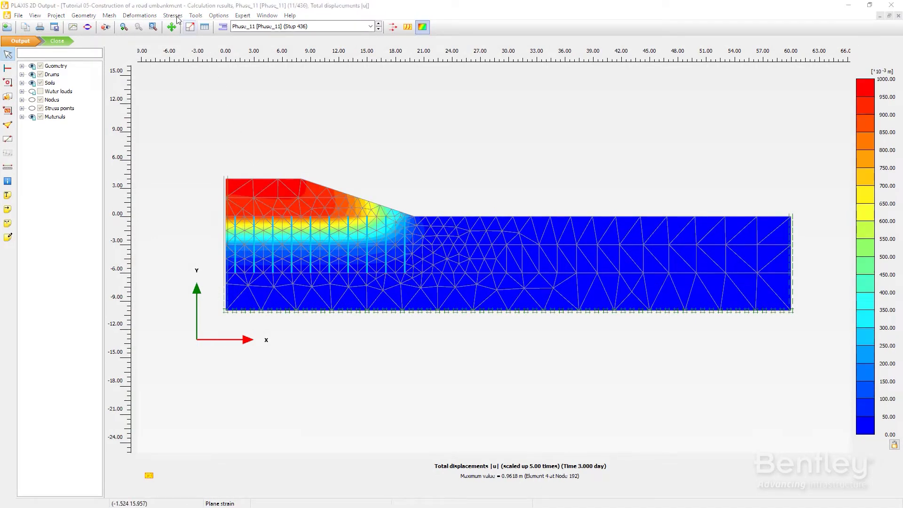
- Plot excess pore pressures p_excess zoomed in around the drains, then show the deformed mesh |u|
left_click(177, 18)
mouse_move(211, 90)
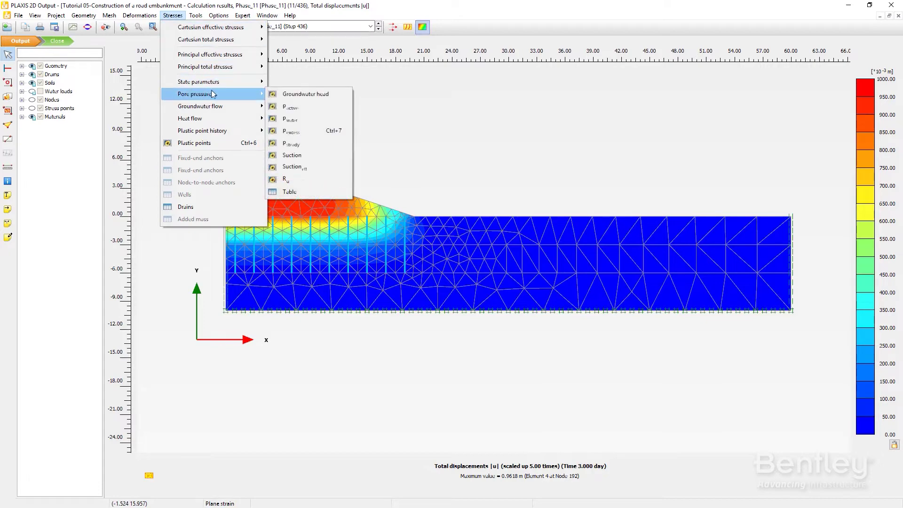
left_click(299, 133)
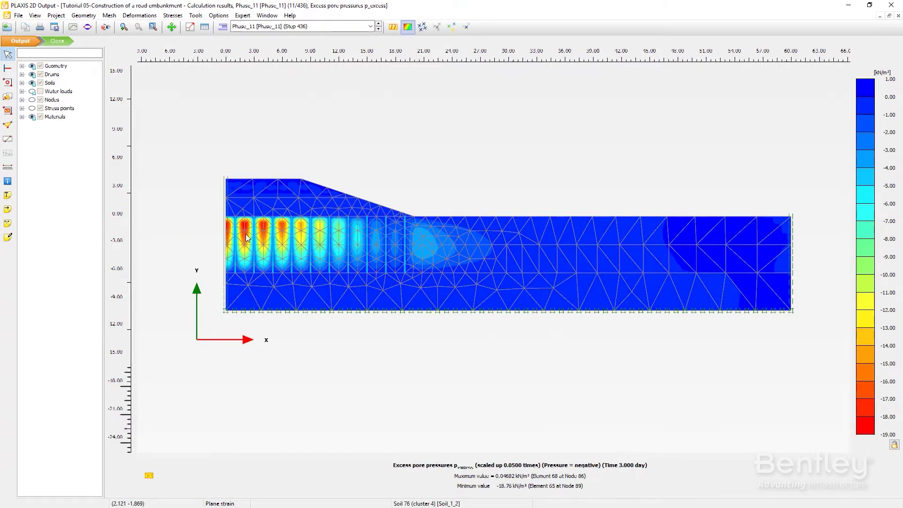
scroll(248, 237, "up", 1)
scroll(283, 240, "up", 1)
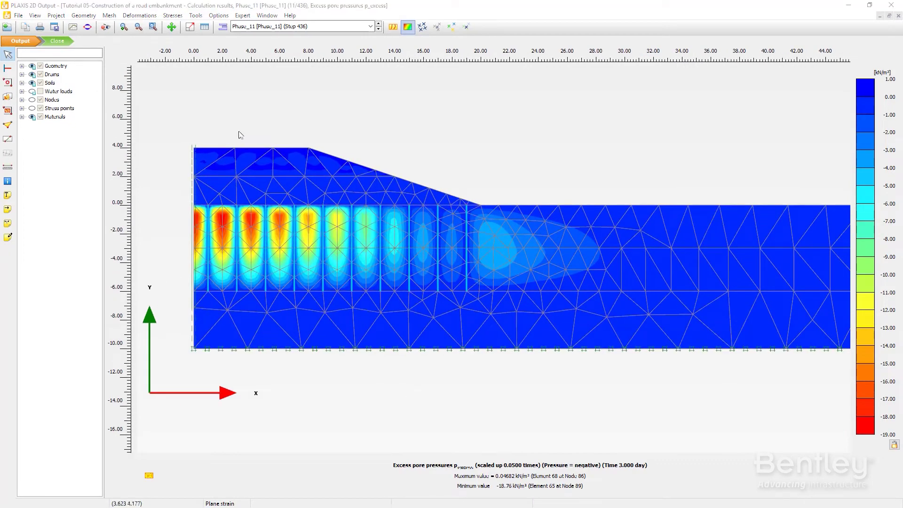
left_click(149, 17)
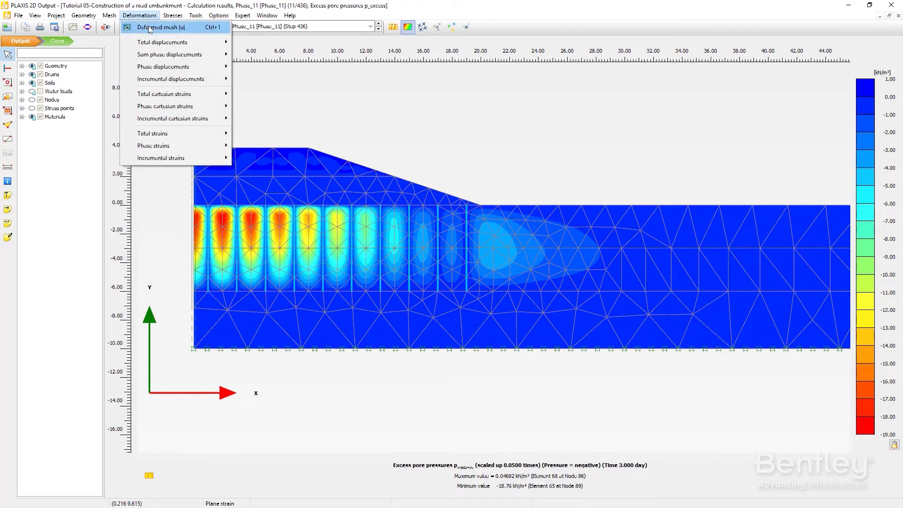
left_click(149, 28)
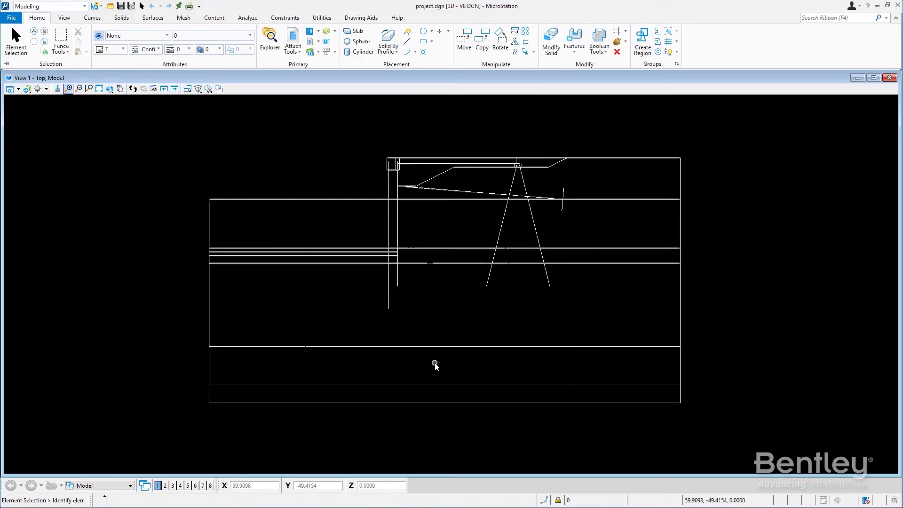
- Export the drawing as DXF file project.dxf into the Import 2D folder
scroll(434, 365, "down", 2)
scroll(435, 365, "up", 2)
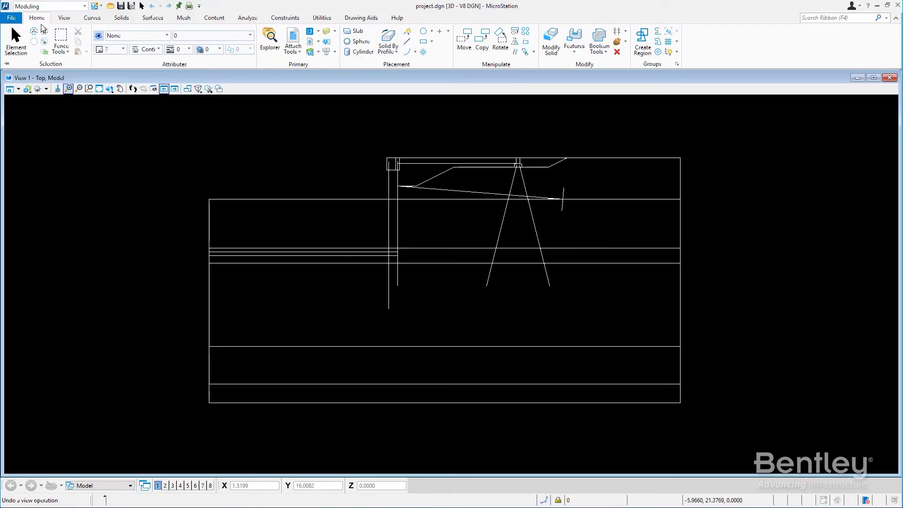
left_click(11, 19)
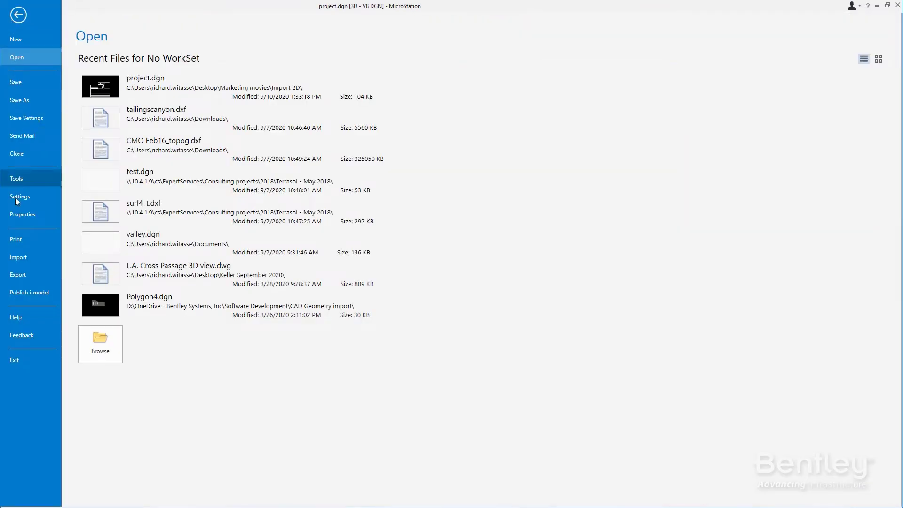
left_click(20, 272)
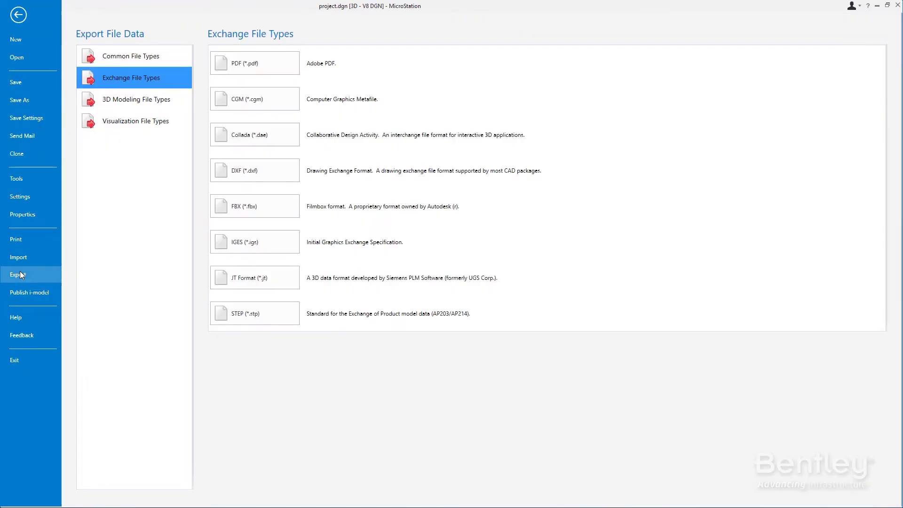
left_click(137, 56)
left_click(139, 77)
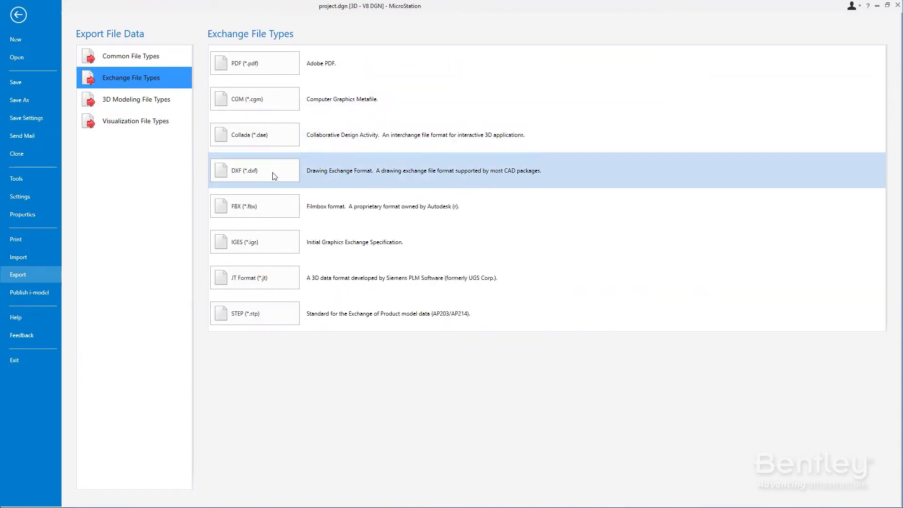
left_click(274, 176)
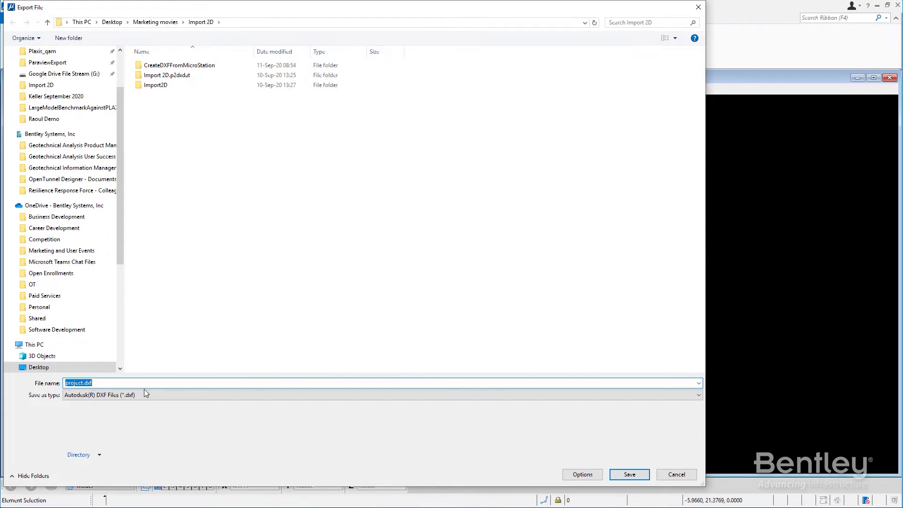
left_click(181, 384)
left_click(630, 474)
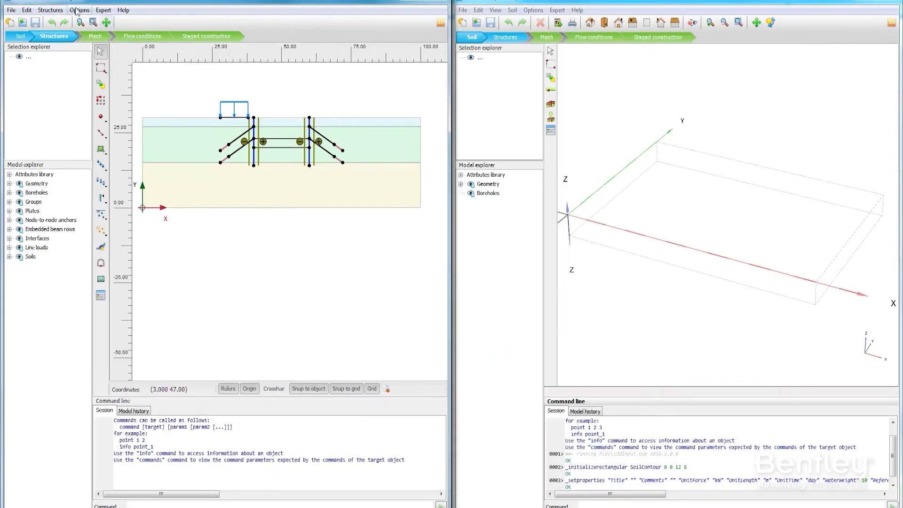
- Run the Expert 2D to 3D conversion of Excavation and pan the 3D view to centre the model
left_click(61, 11)
mouse_move(68, 12)
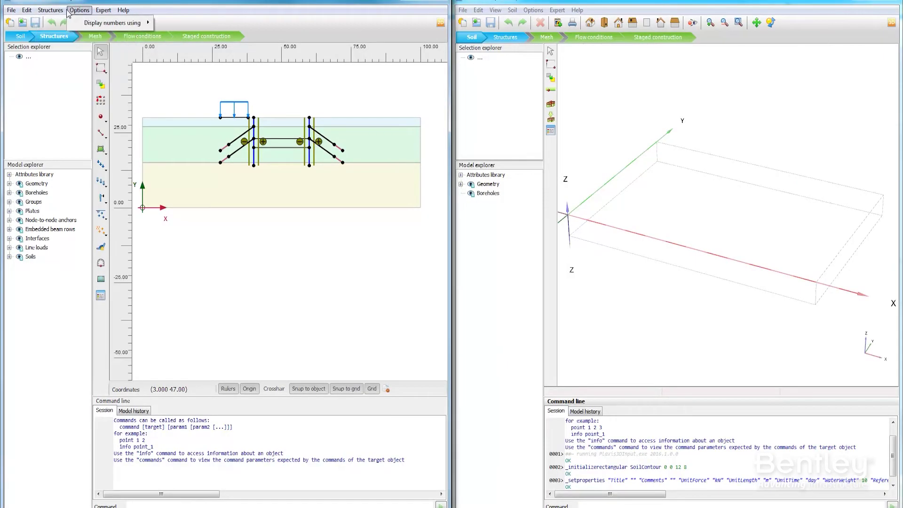
left_click(103, 11)
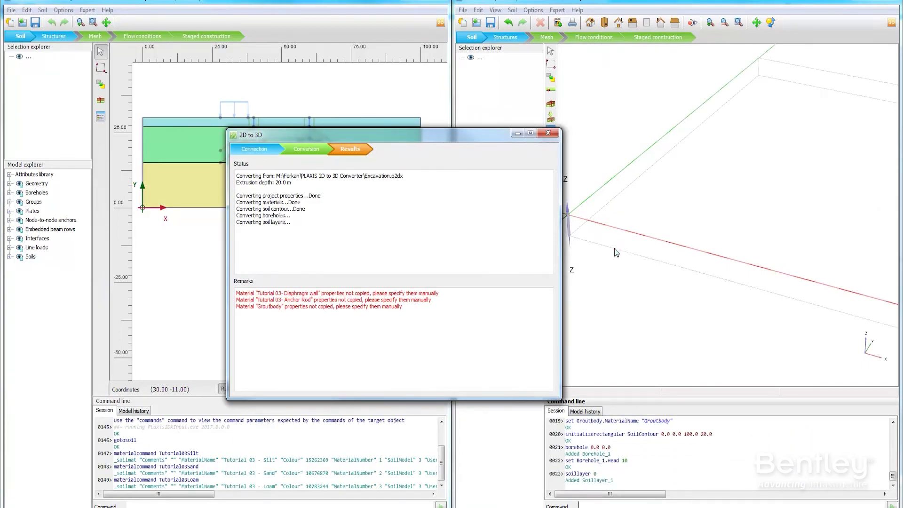
left_click_drag(493, 140, 421, 131)
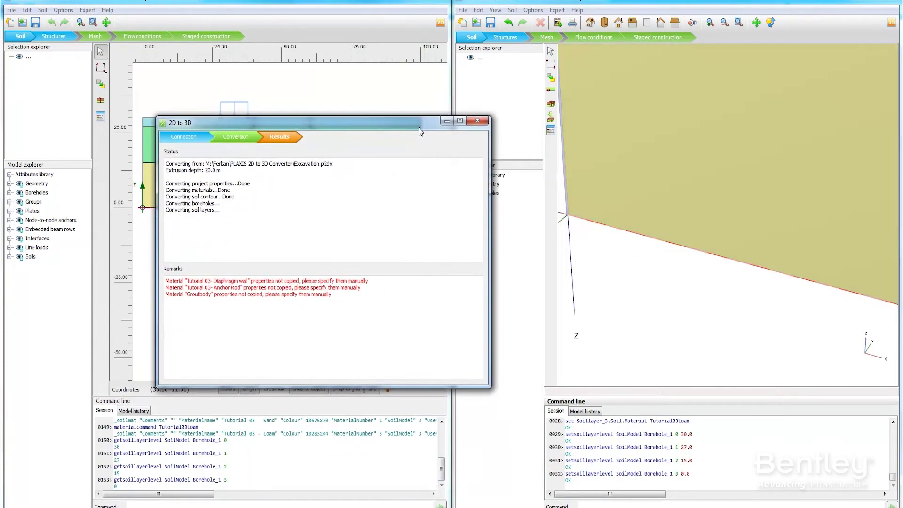
left_click(649, 257)
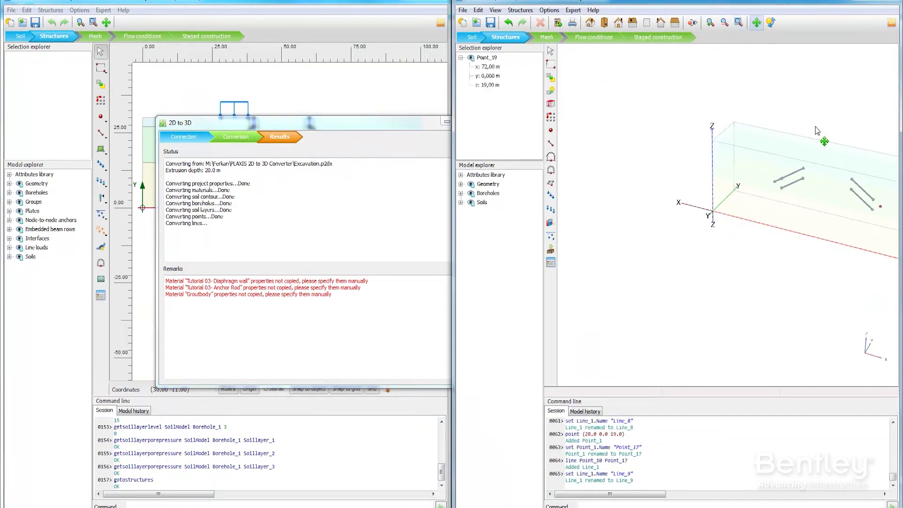
left_click_drag(817, 130, 698, 167)
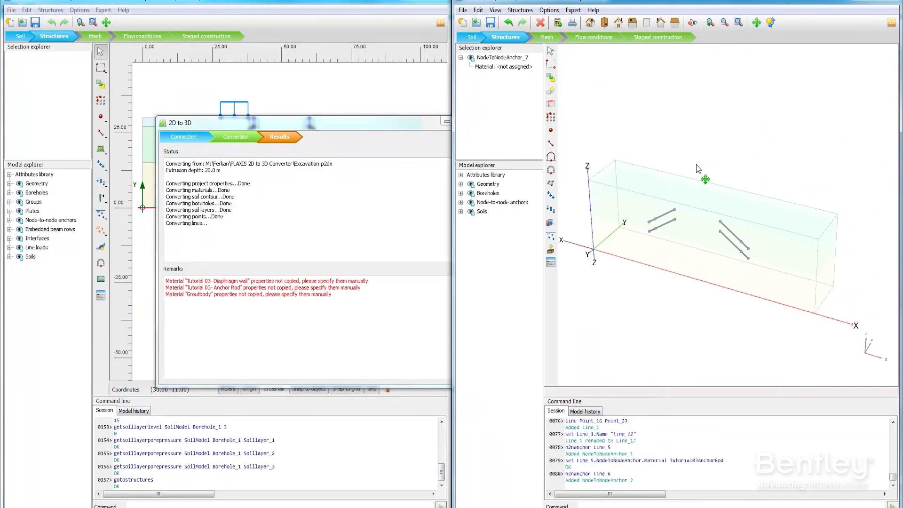